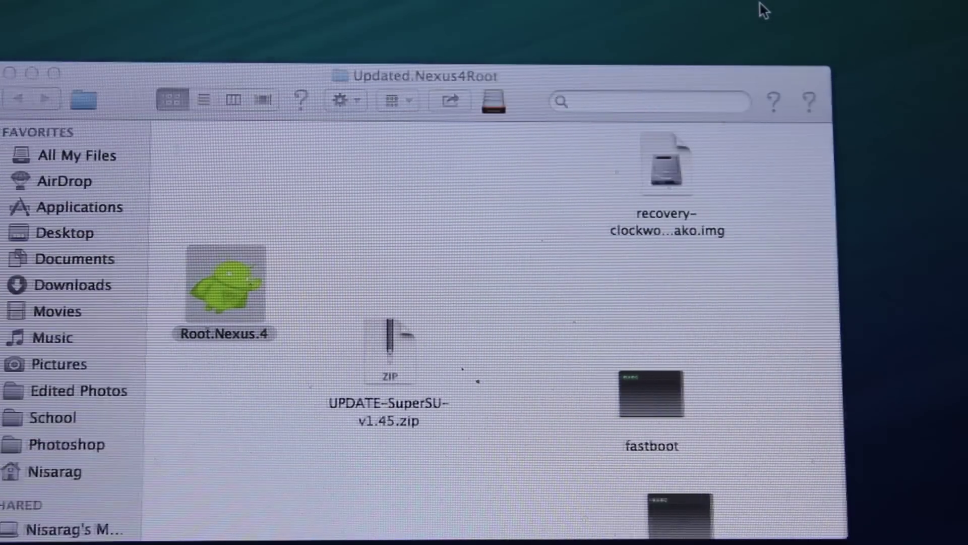
Step: Launch Root.Nexus.4 with Open from its context menu in Updated.Nexus4Root
left_click(186, 299)
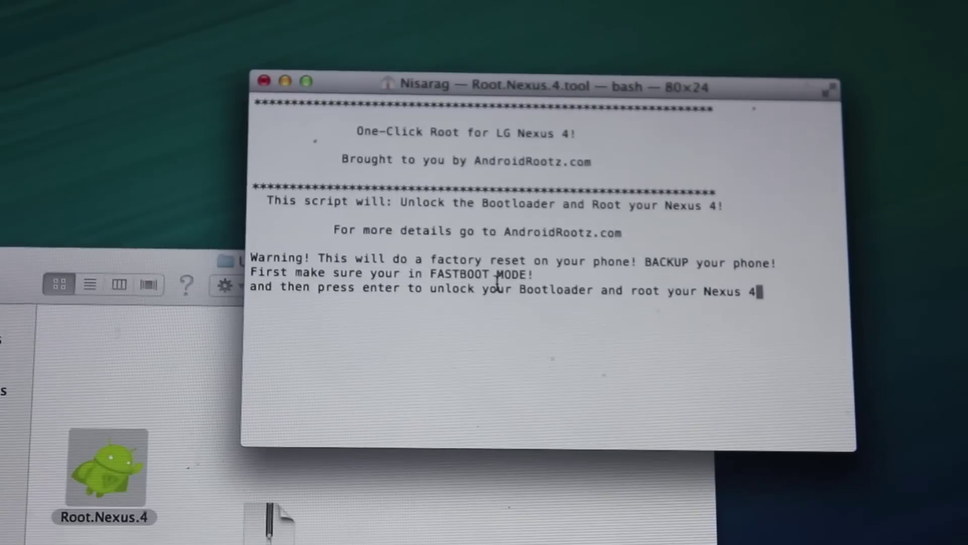
Step: Start the root script with Enter to unlock the Nexus 4 bootloader
key("Return")
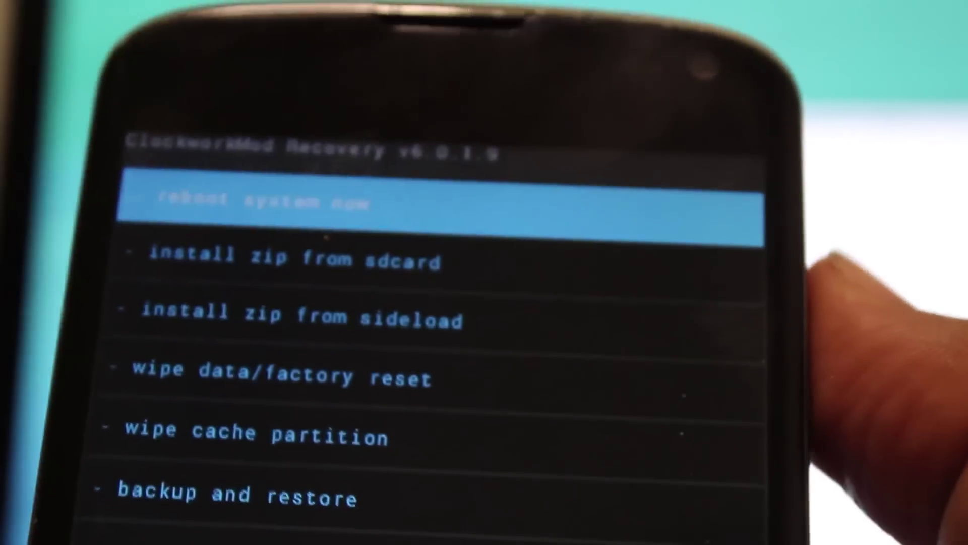
Step: Choose reboot system now in ClockworkMod Recovery to restart into Android
key("Return")
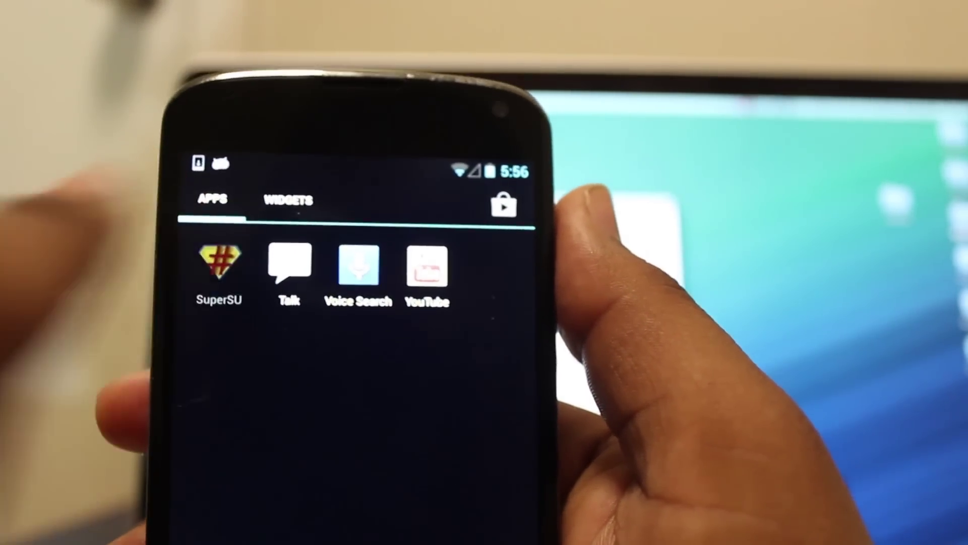
Step: Open SuperSU, decline the Follow me invitation, then open Settings from the notification shade
left_click(211, 246)
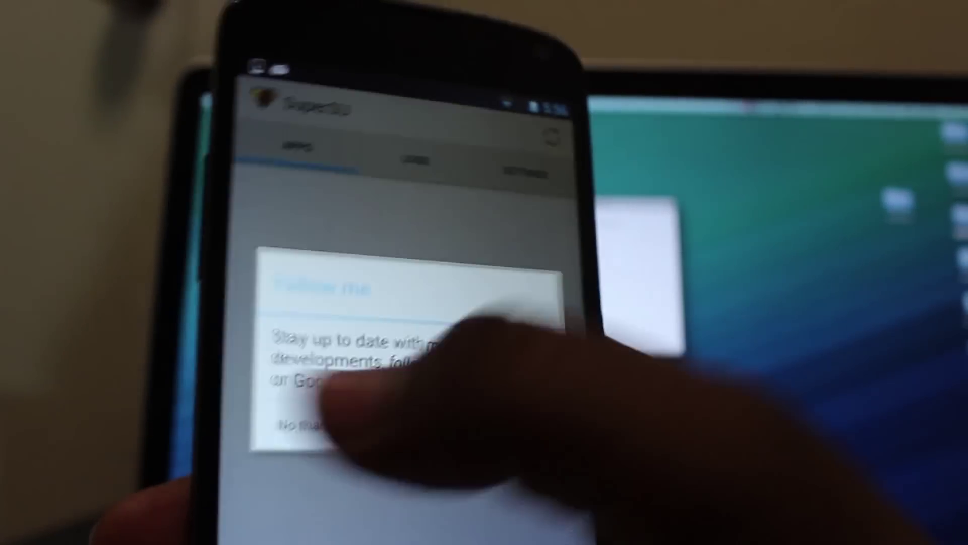
left_click(261, 366)
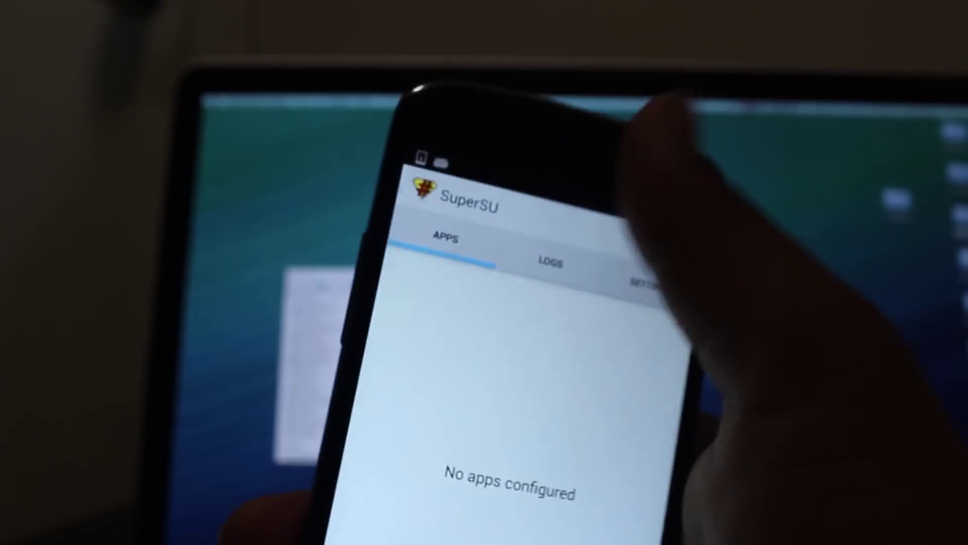
left_click_drag(621, 159, 621, 454)
left_click(591, 220)
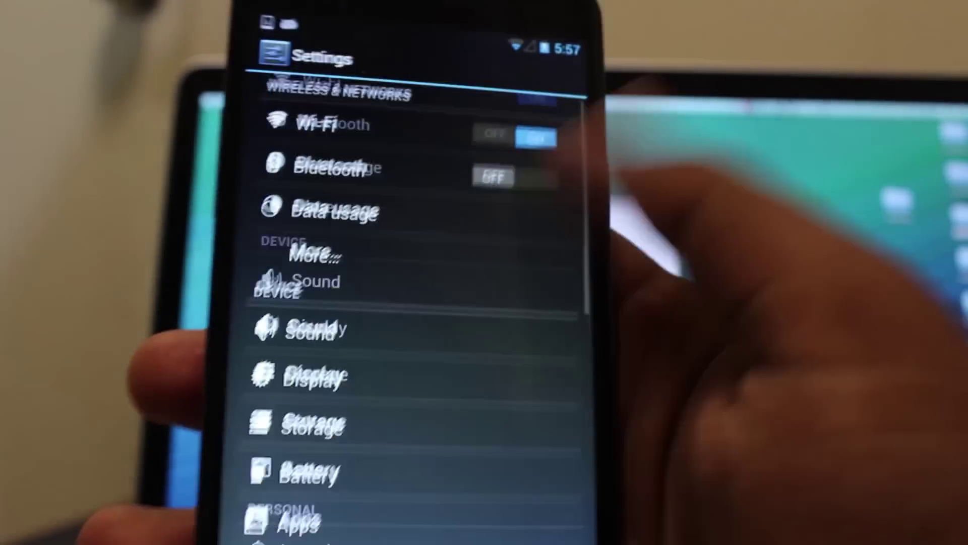